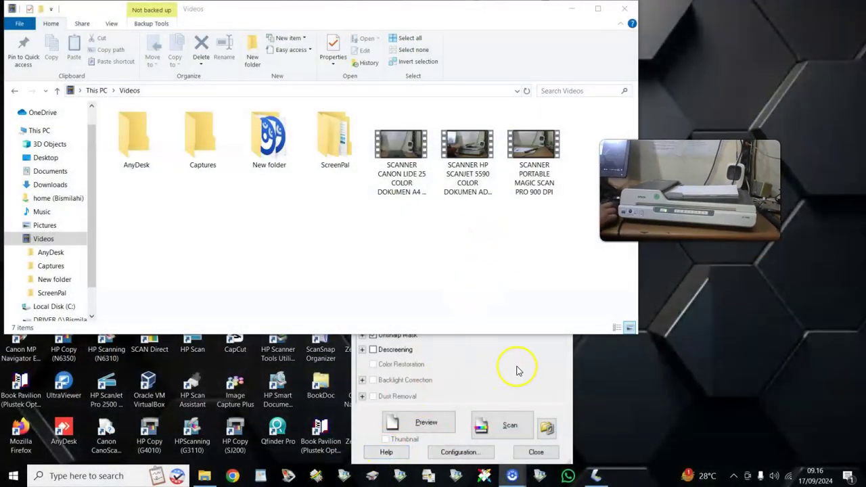
Minimize the Videos folder window to uncover the scanning window
{"action": "left_click", "coordinate": [572, 8]}
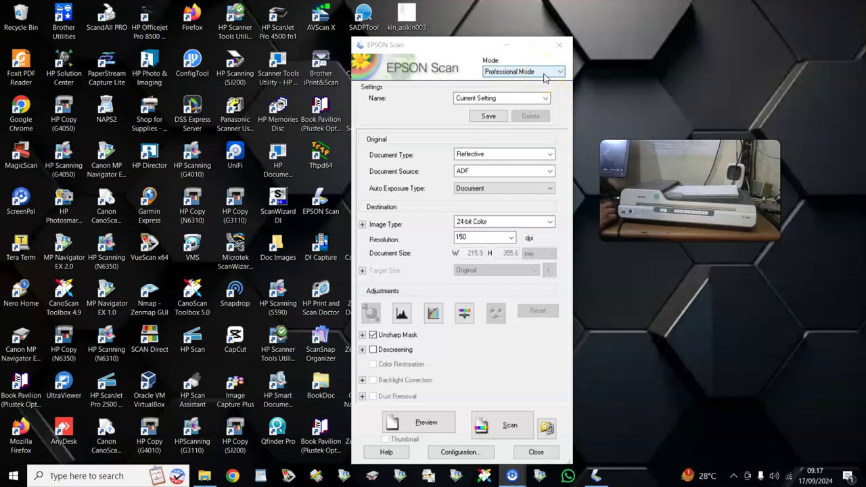
Switch the scanning mode to Home Mode and choose Photograph as the document type
{"action": "left_click", "coordinate": [545, 78]}
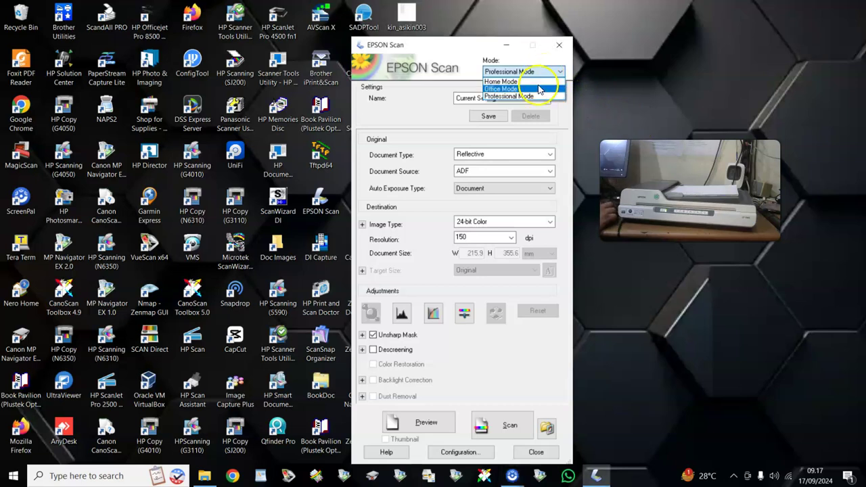
{"action": "left_click", "coordinate": [554, 84]}
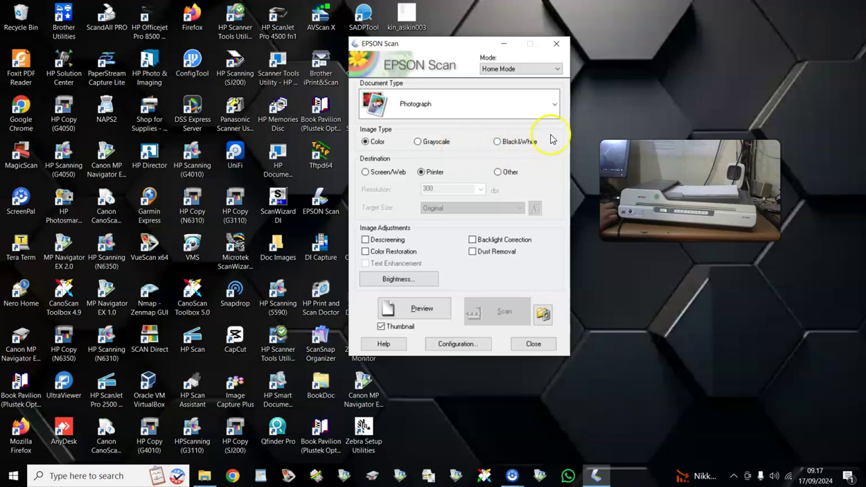
{"action": "left_click", "coordinate": [553, 104]}
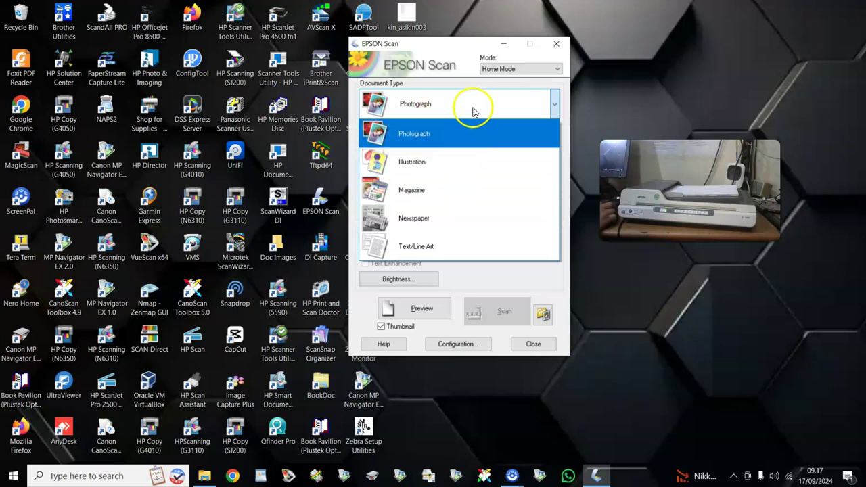
{"action": "left_click", "coordinate": [446, 135]}
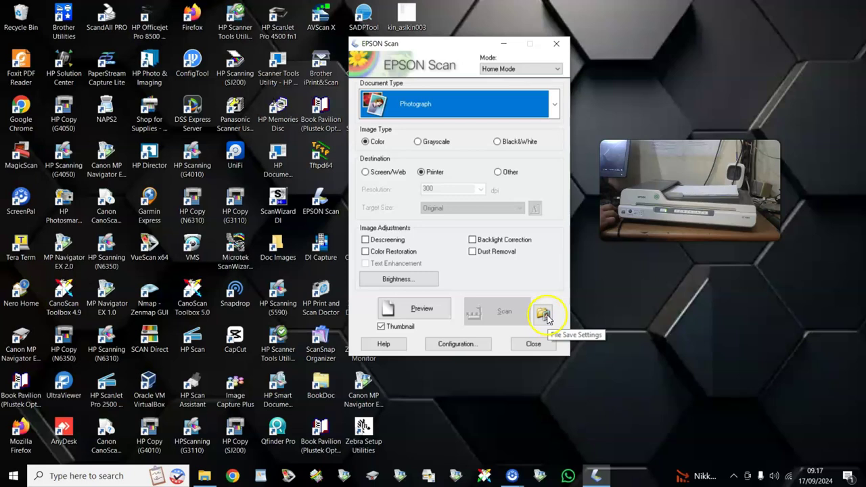
Switch the scanning mode to Office Mode and select Auto Detect as the document source
{"action": "left_click", "coordinate": [555, 69]}
{"action": "left_click", "coordinate": [528, 86]}
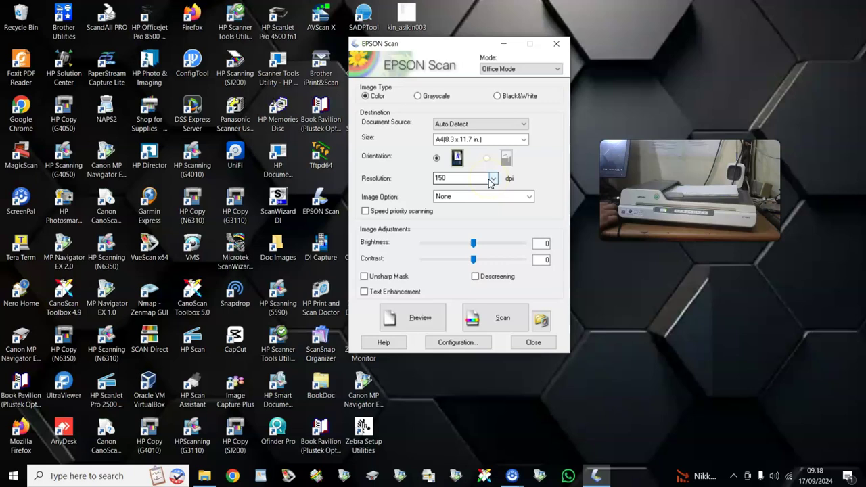
{"action": "left_click", "coordinate": [504, 128]}
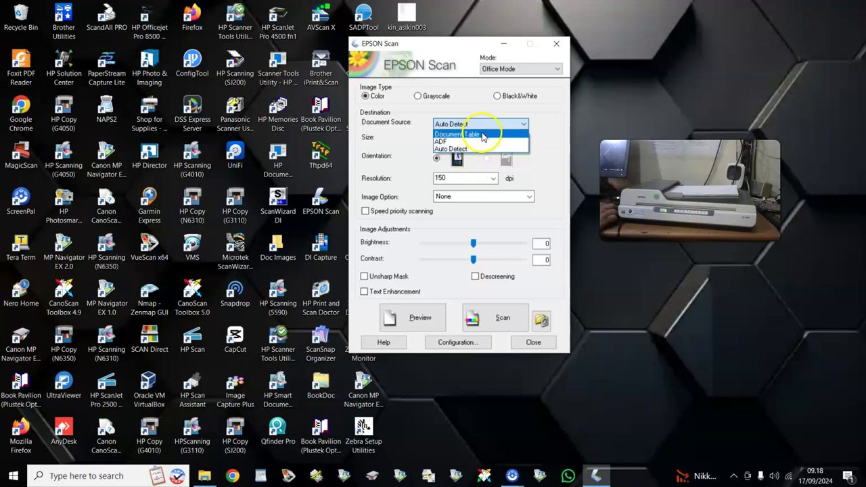
{"action": "left_click", "coordinate": [479, 150]}
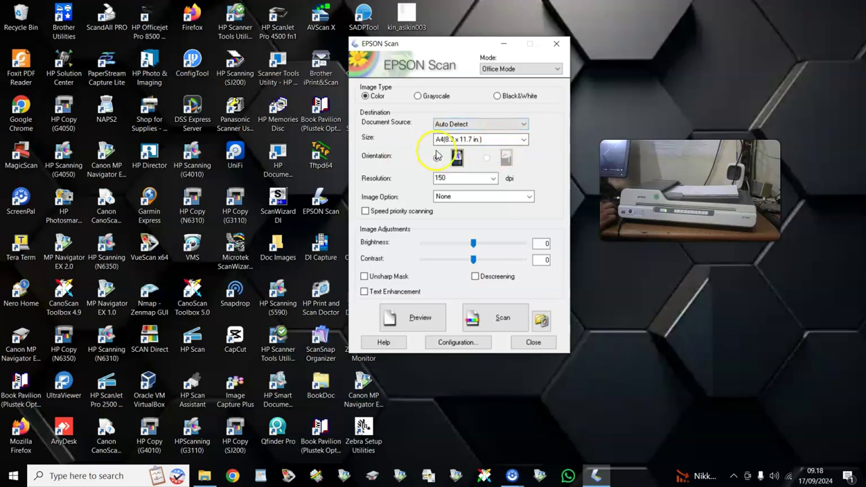
Look through the Office Mode page sizes and resolutions, keeping A4 (8.3 x 11.7 in.) as the size
{"action": "left_click", "coordinate": [523, 139]}
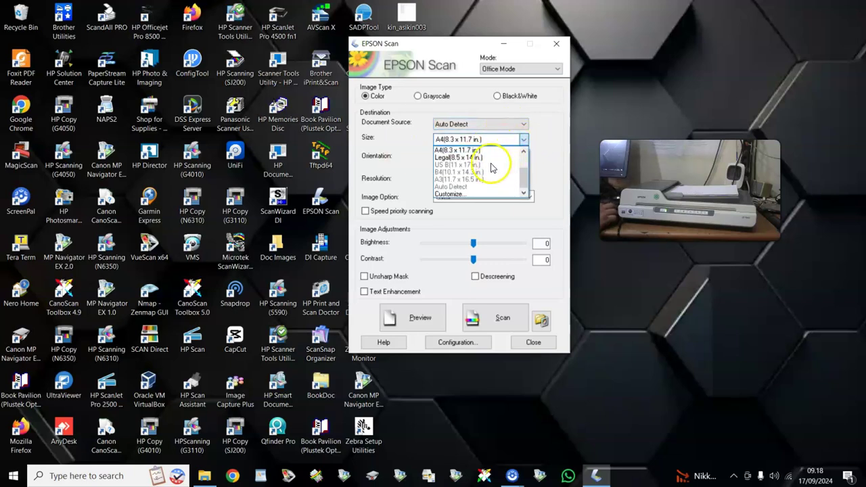
{"action": "scroll", "coordinate": [507, 170], "scroll_direction": "up", "scroll_amount": 2}
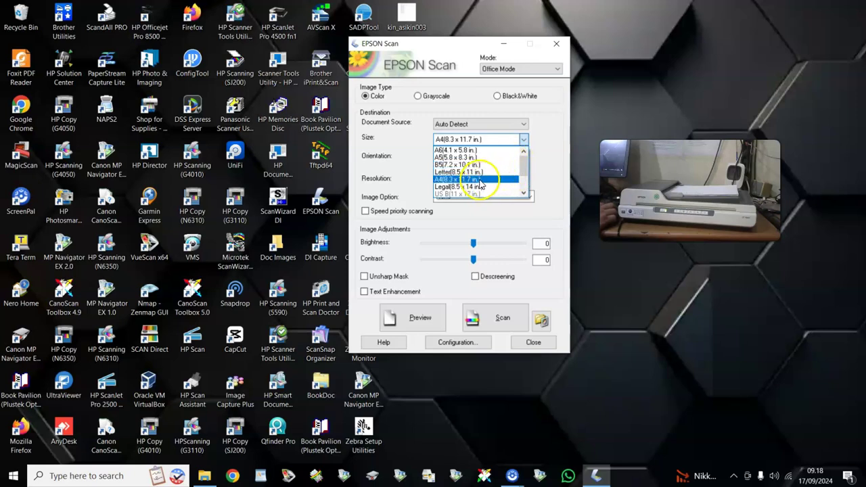
{"action": "left_click", "coordinate": [500, 142]}
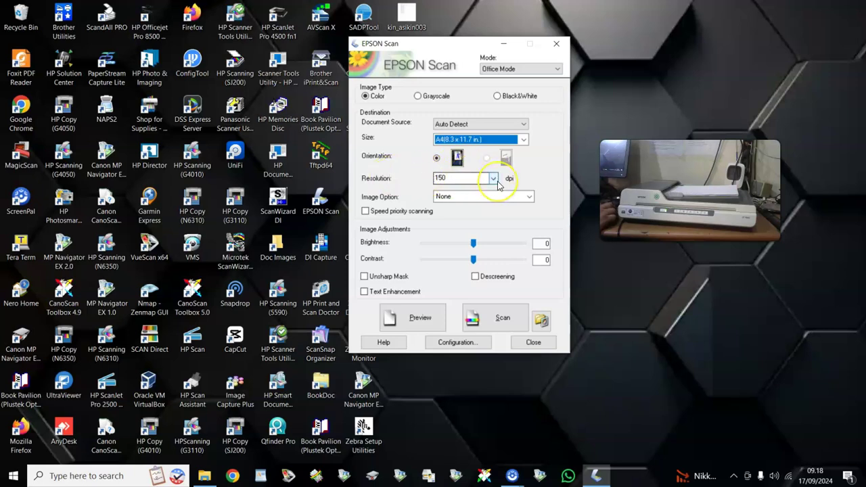
{"action": "left_click", "coordinate": [494, 178]}
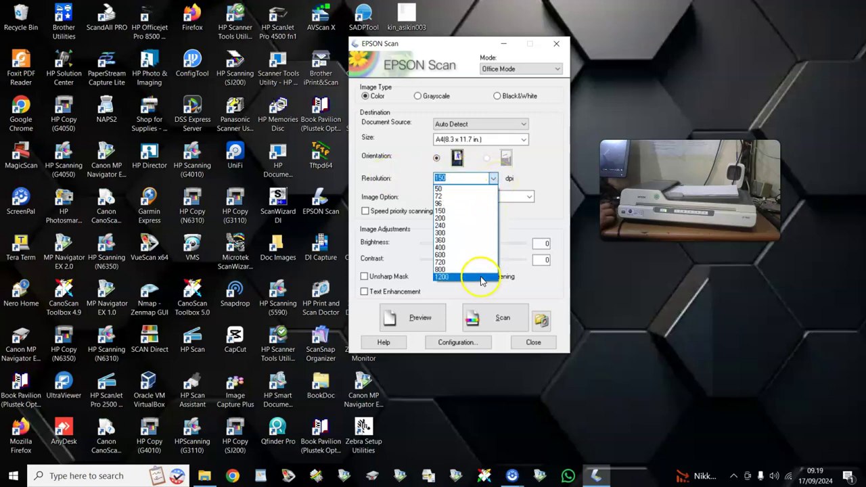
{"action": "left_click", "coordinate": [555, 181]}
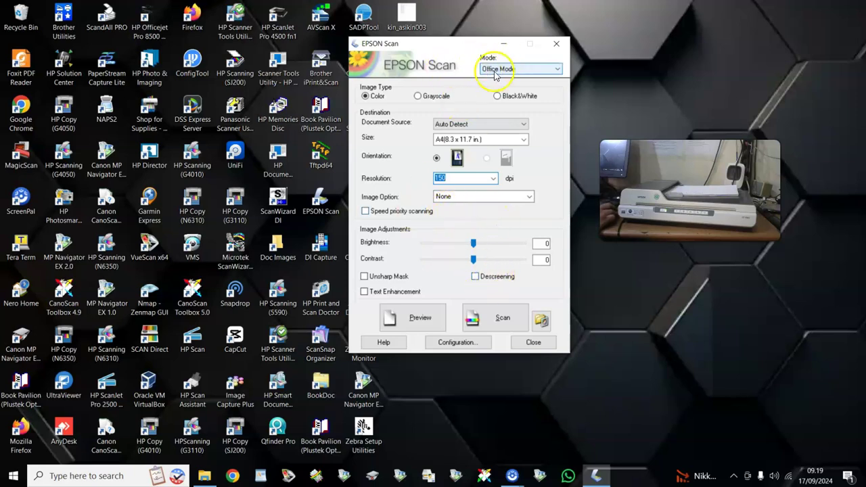
Switch the scanning mode to Professional Mode and select ADF as the document source
{"action": "left_click", "coordinate": [542, 70]}
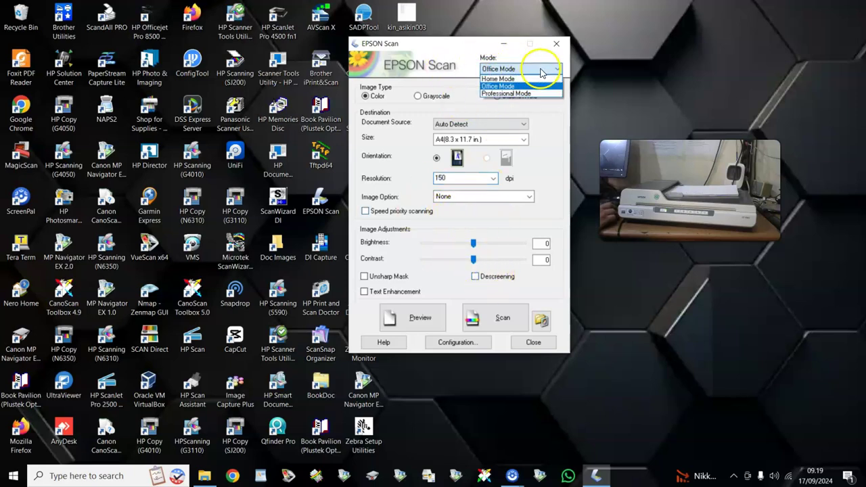
{"action": "left_click", "coordinate": [523, 93]}
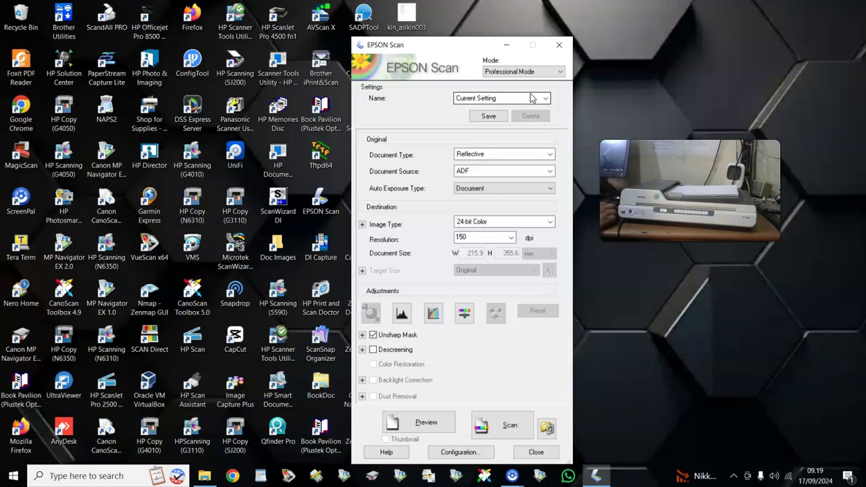
{"action": "left_click", "coordinate": [550, 172]}
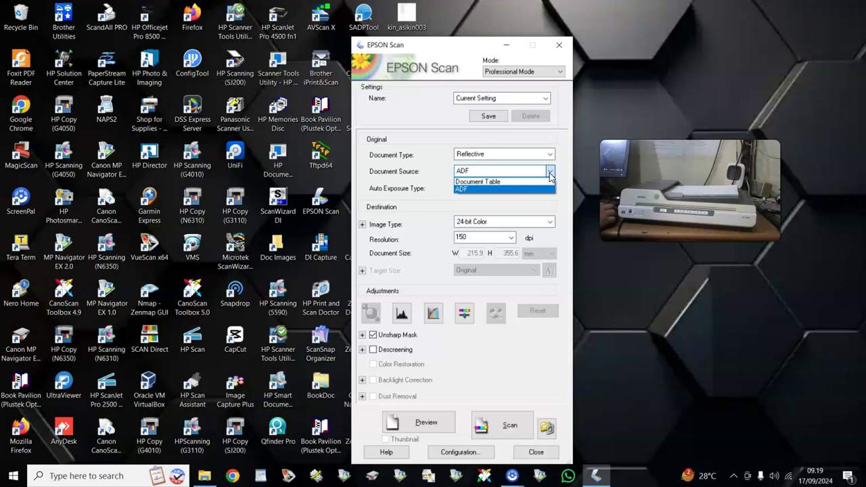
{"action": "left_click", "coordinate": [501, 174]}
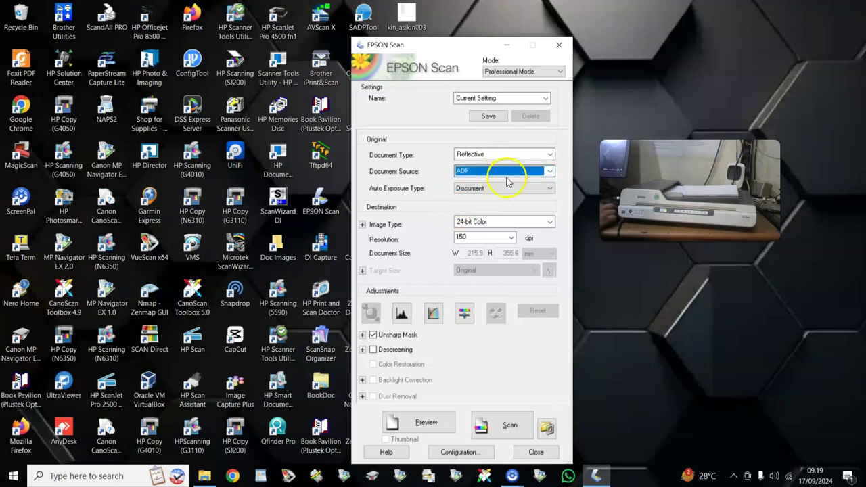
{"action": "left_click", "coordinate": [549, 173]}
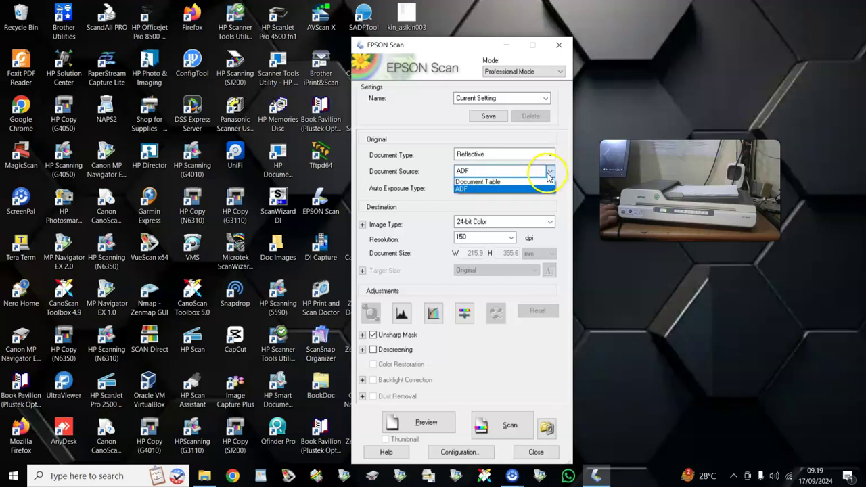
{"action": "left_click", "coordinate": [505, 188]}
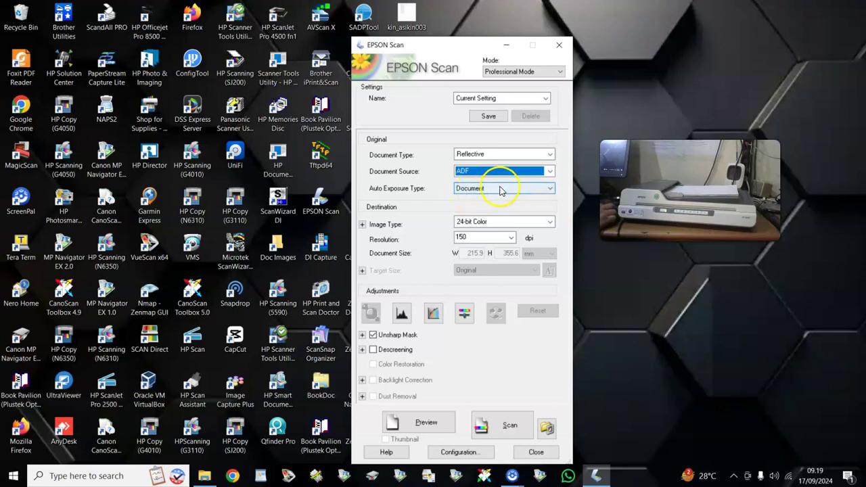
Set the auto exposure type to Document, the image type to 24-bit Color and the resolution to 150 dpi
{"action": "left_click", "coordinate": [491, 190]}
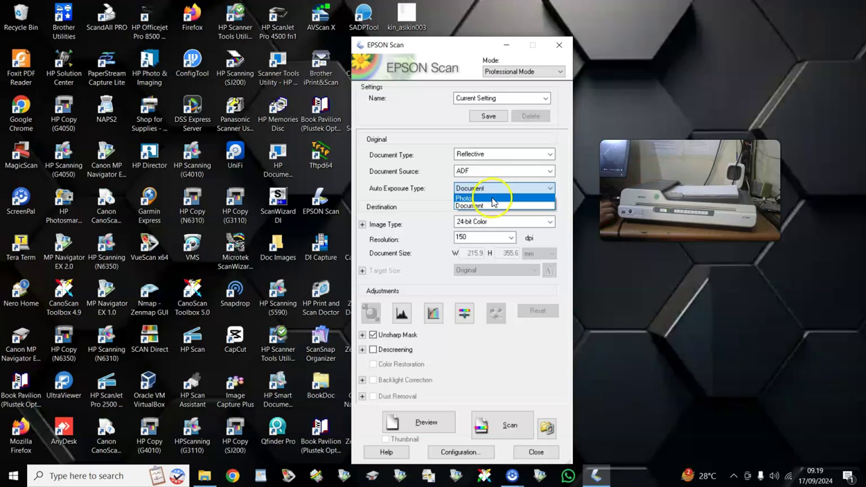
{"action": "left_click", "coordinate": [498, 206]}
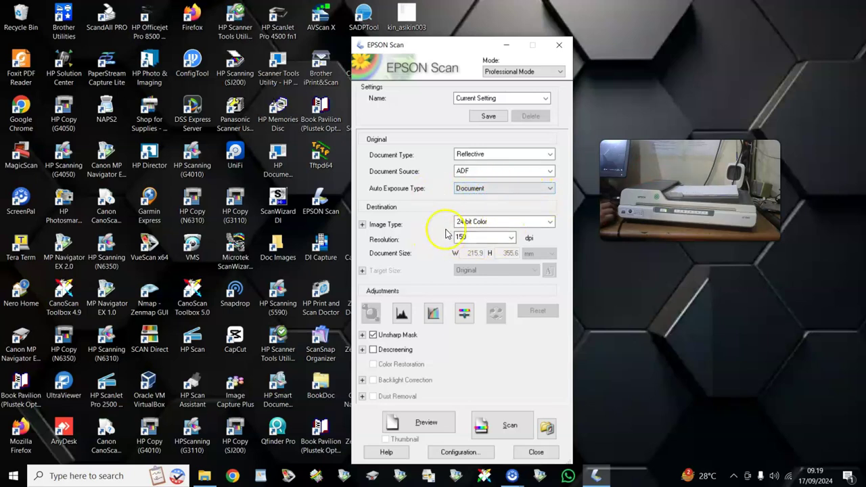
{"action": "left_click", "coordinate": [496, 226]}
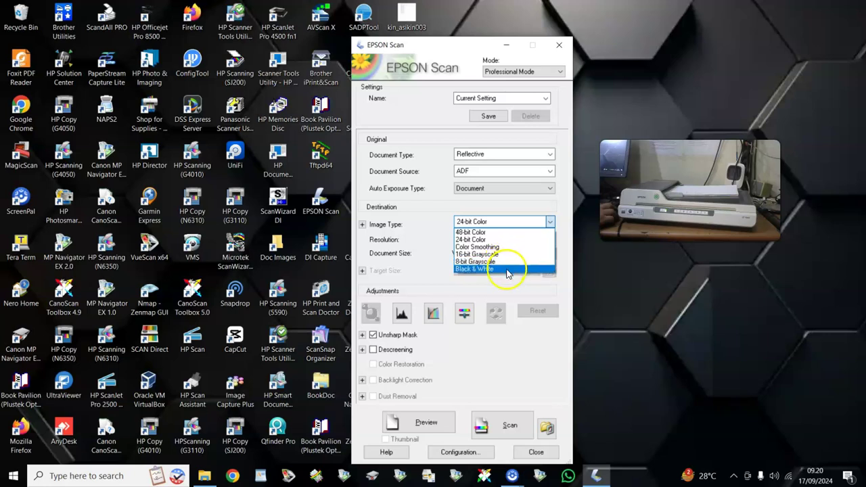
{"action": "left_click", "coordinate": [507, 240]}
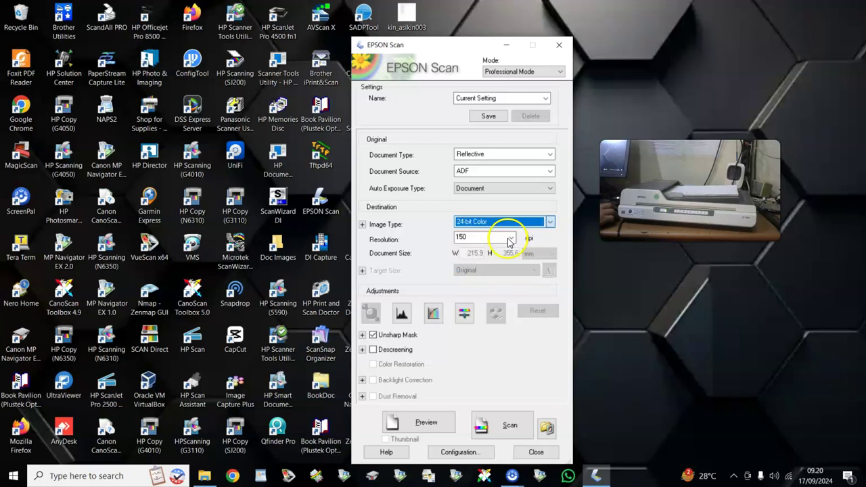
{"action": "left_click", "coordinate": [514, 240]}
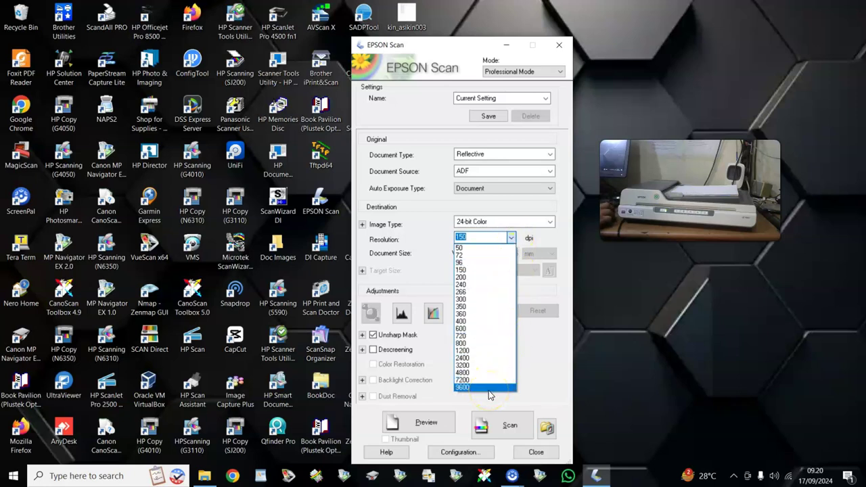
{"action": "left_click", "coordinate": [491, 271]}
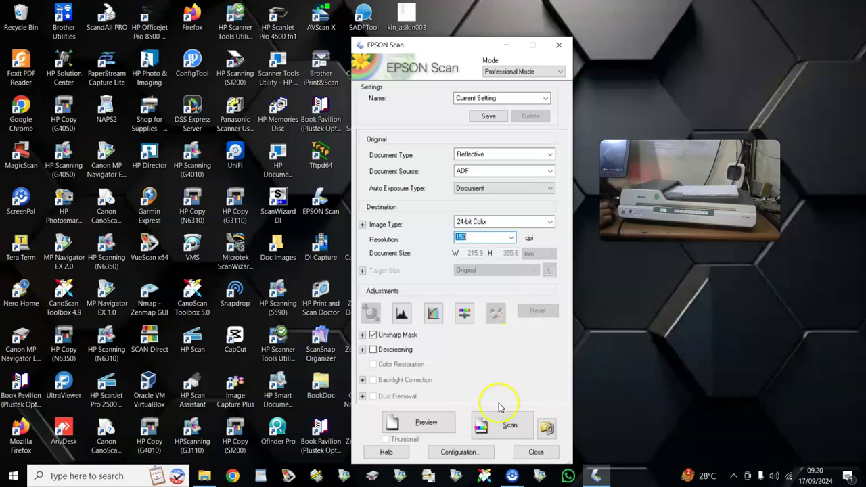
Review the available image formats in the file save settings and accept PDF output saved to the Desktop
{"action": "left_click", "coordinate": [523, 425]}
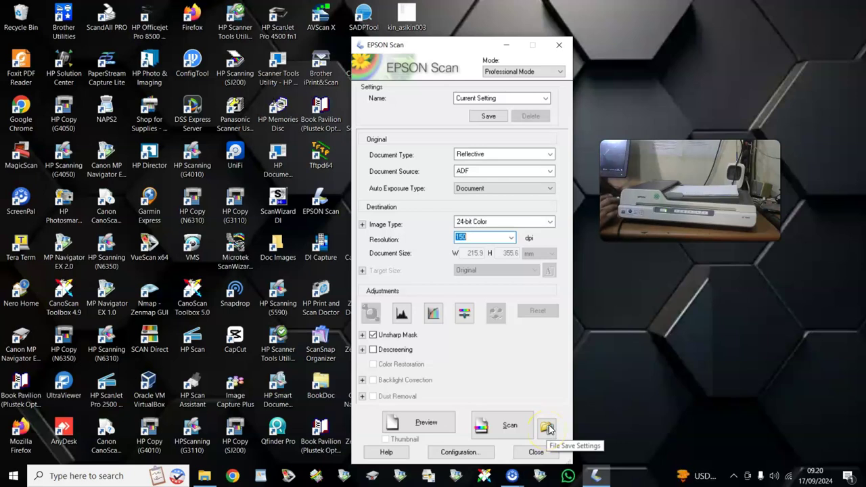
{"action": "left_click", "coordinate": [501, 431]}
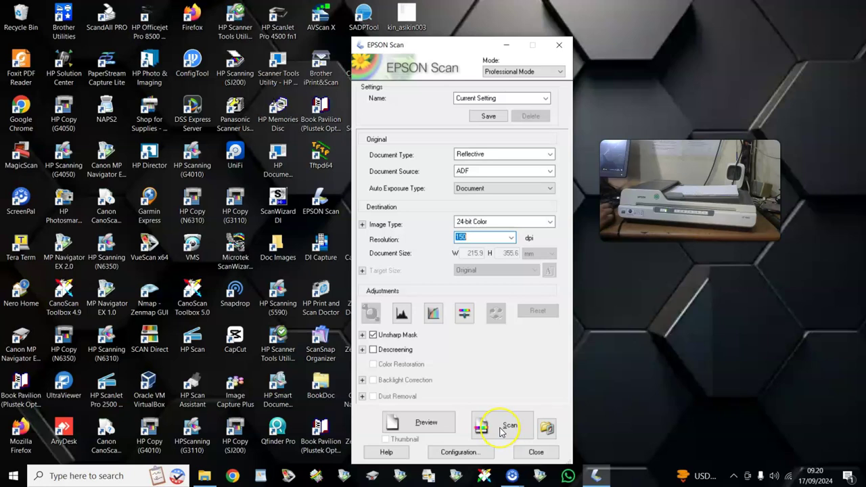
{"action": "left_click", "coordinate": [548, 429]}
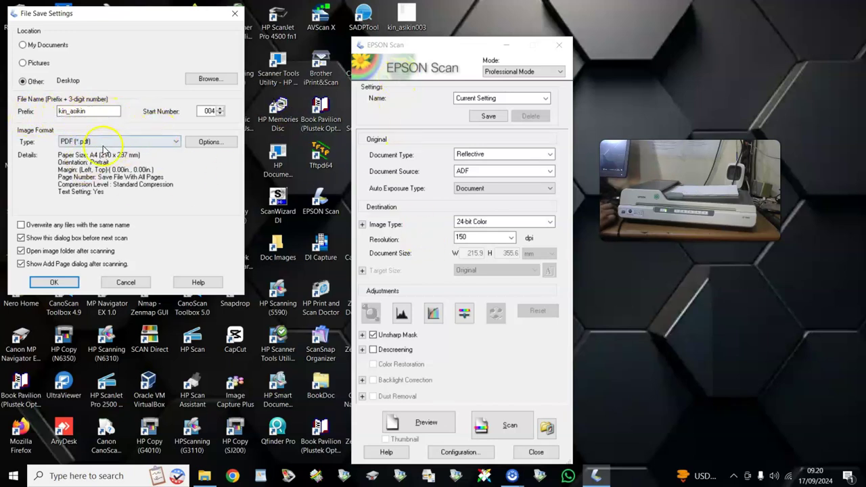
{"action": "left_click", "coordinate": [129, 143]}
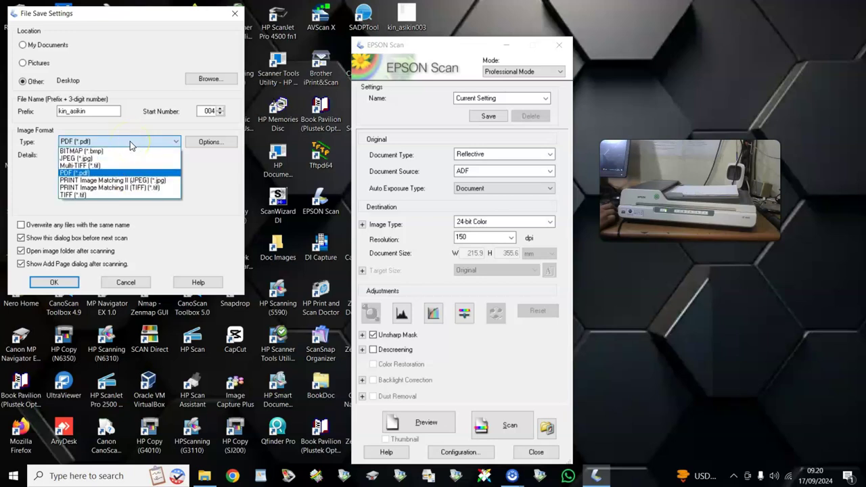
{"action": "left_click", "coordinate": [130, 142]}
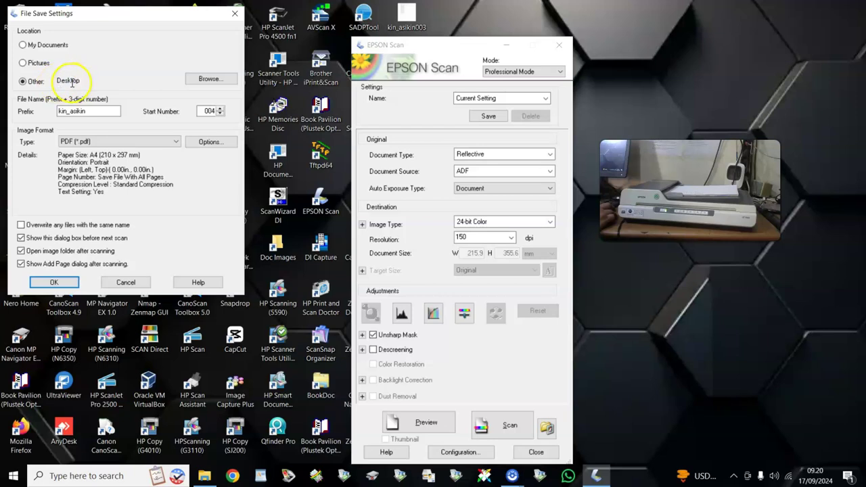
{"action": "left_click", "coordinate": [58, 282]}
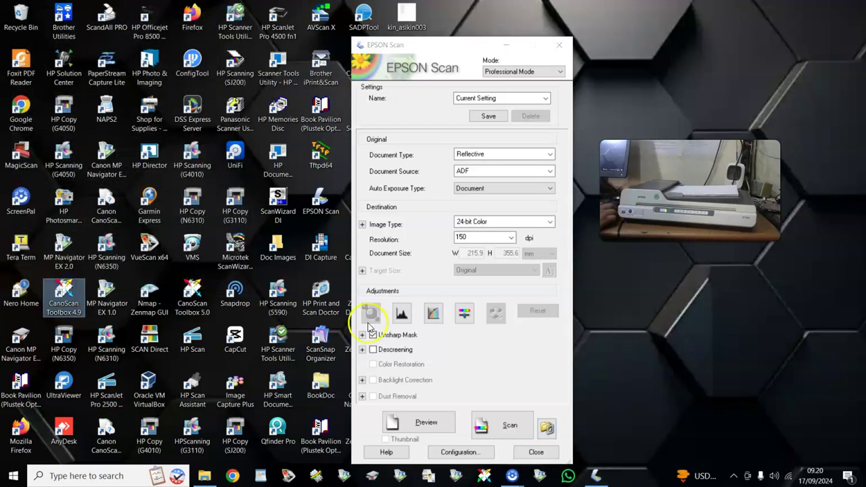
Scan the pages in the document feeder with the accepted PDF save settings and choose to add more pages
{"action": "left_click", "coordinate": [521, 433]}
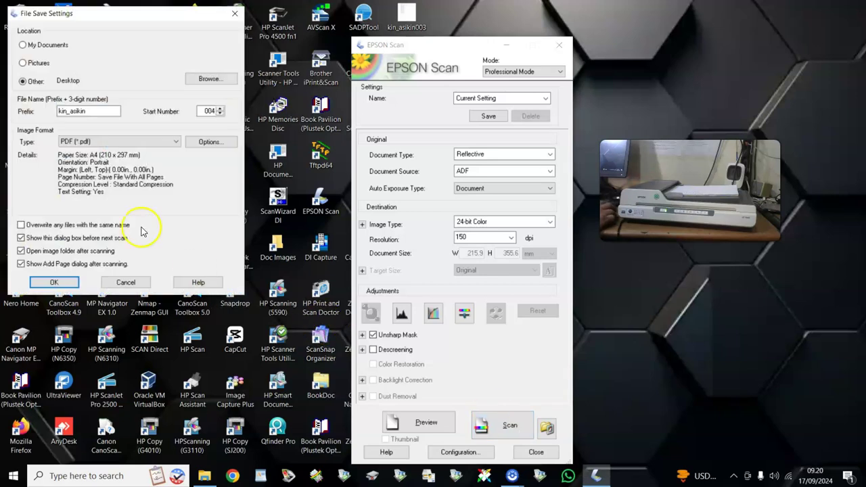
{"action": "left_click", "coordinate": [67, 287]}
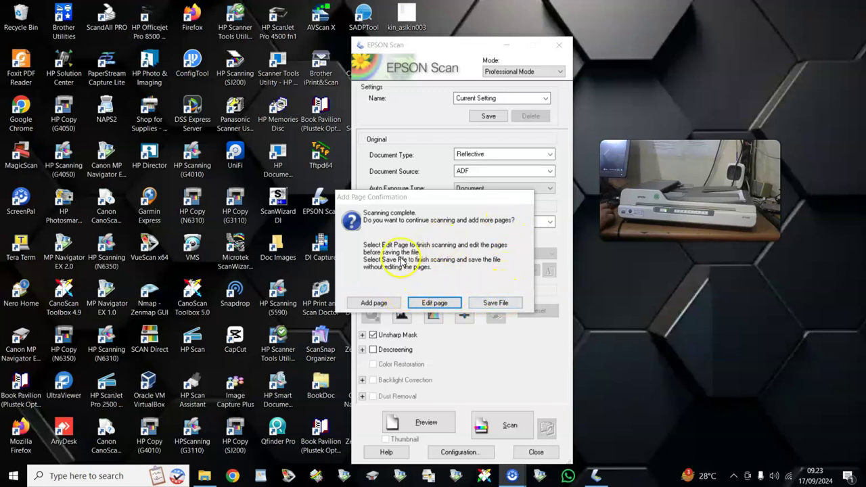
{"action": "left_click", "coordinate": [385, 304]}
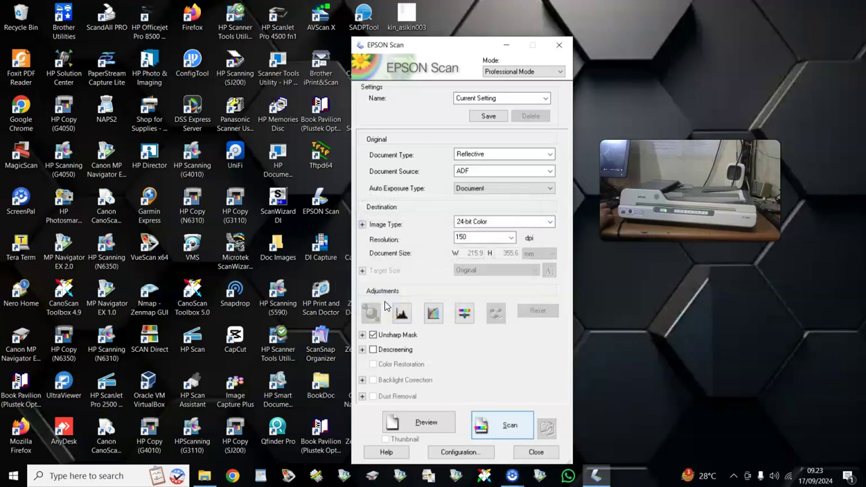
{"action": "left_click", "coordinate": [523, 188]}
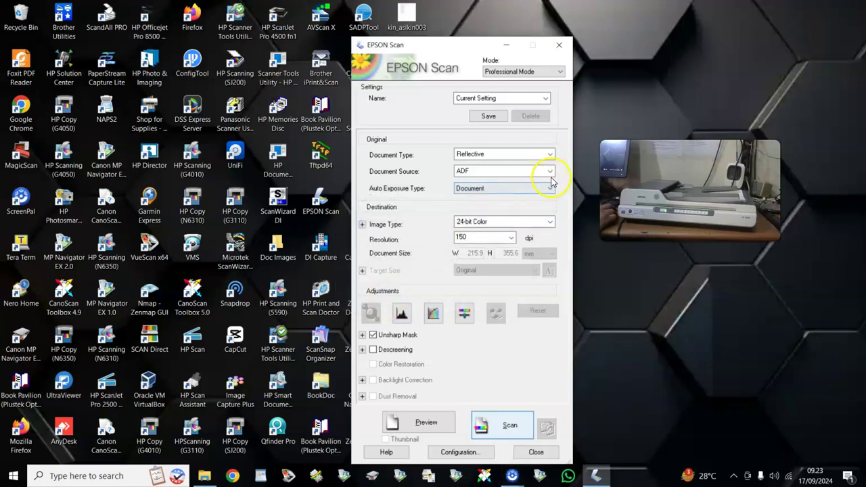
Scan an additional page with Document Table as the document source and save all pages to the file without editing them
{"action": "left_click", "coordinate": [539, 172]}
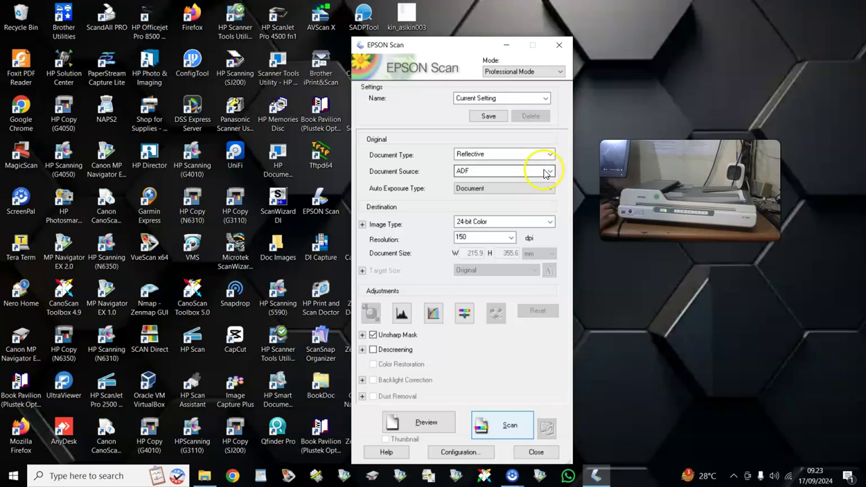
{"action": "left_click", "coordinate": [545, 173]}
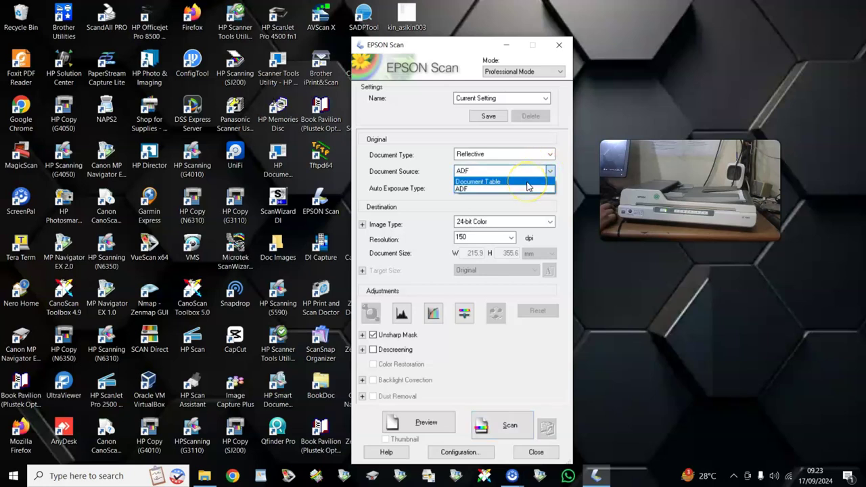
{"action": "left_click", "coordinate": [529, 183]}
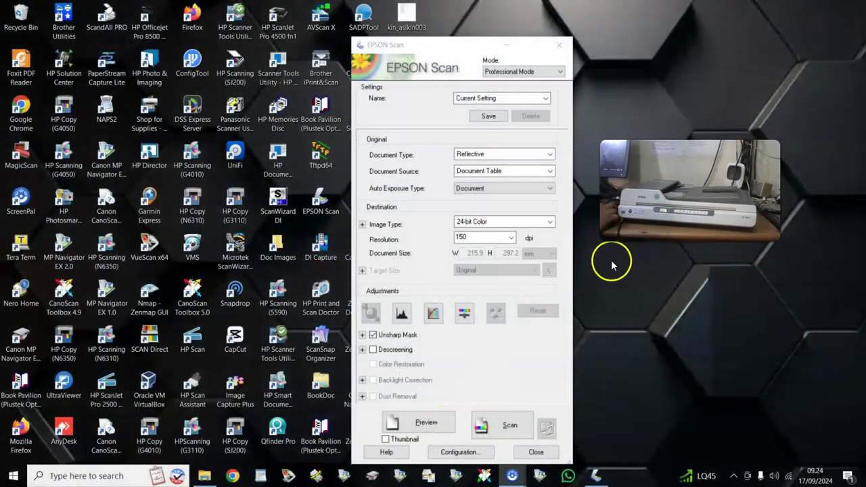
{"action": "left_click", "coordinate": [504, 415]}
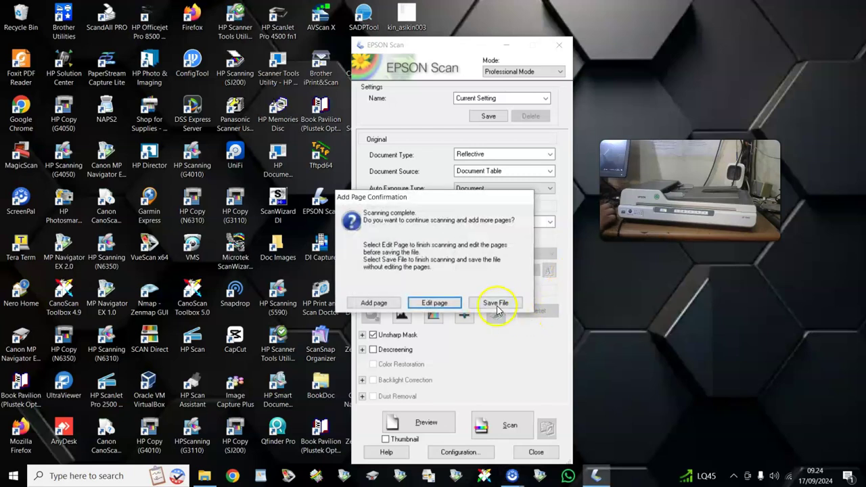
{"action": "left_click", "coordinate": [502, 306]}
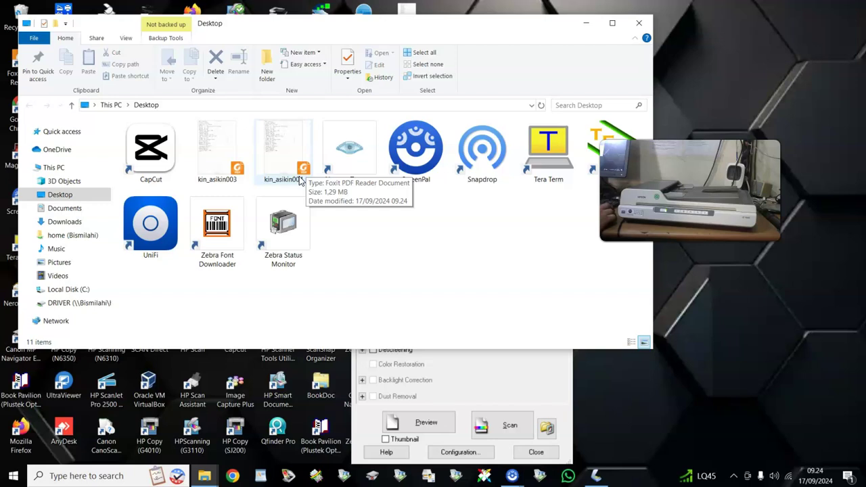
Open the newly scanned kin_asikin004 PDF from the Desktop folder and examine the scan quality of its pages through to the last one
{"action": "left_click", "coordinate": [224, 155]}
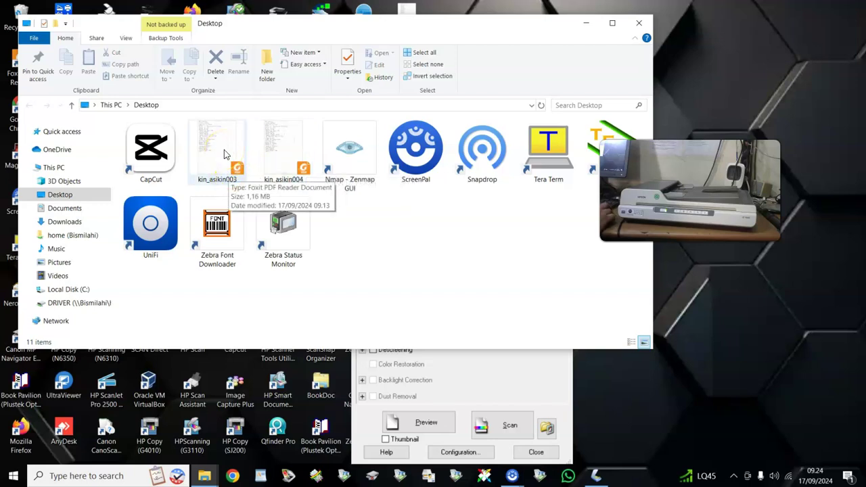
{"action": "double_click", "coordinate": [288, 150]}
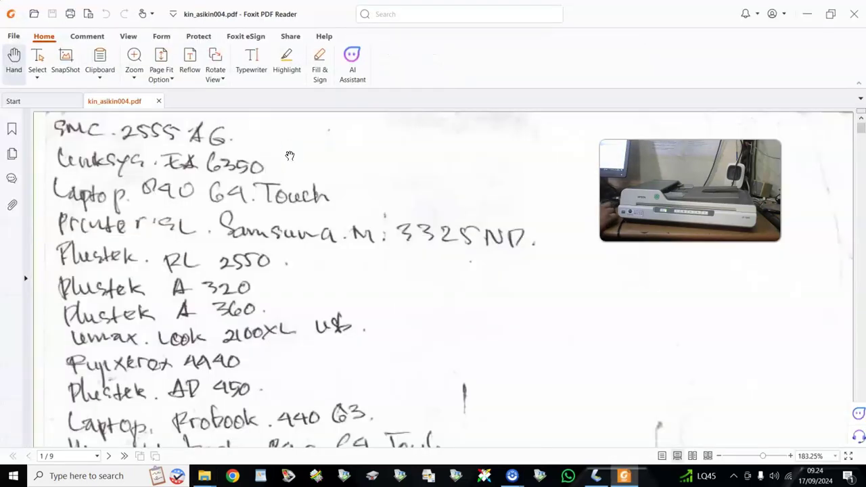
{"action": "left_click_drag", "start_coordinate": [289, 156], "coordinate": [557, 293]}
{"action": "scroll", "coordinate": [557, 294], "scroll_direction": "down", "scroll_amount": 10}
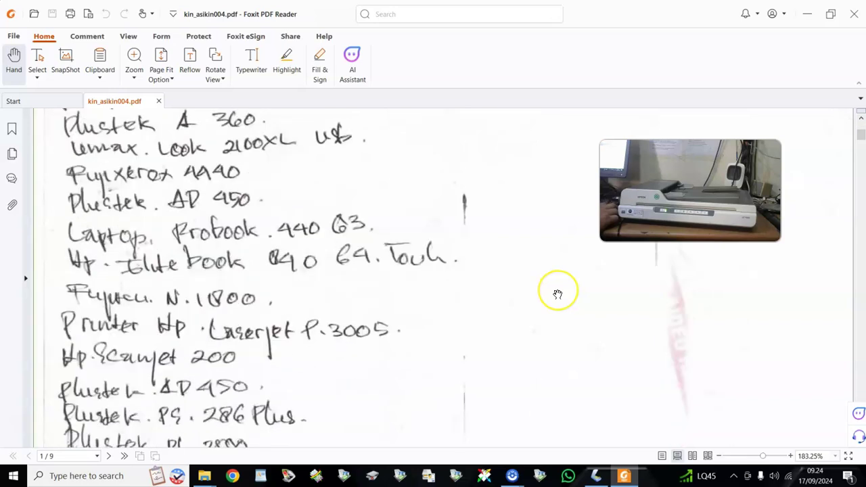
{"action": "scroll", "coordinate": [557, 294], "scroll_direction": "down", "scroll_amount": 12}
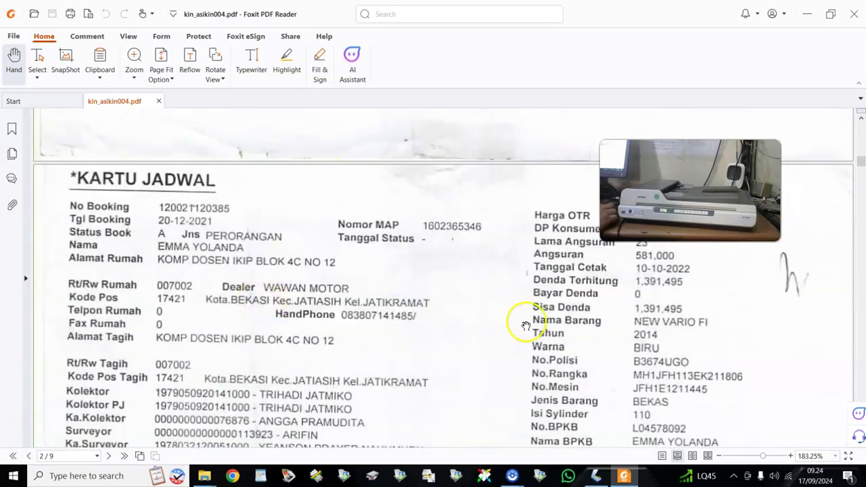
{"action": "scroll", "coordinate": [531, 322], "scroll_direction": "down", "scroll_amount": 7}
{"action": "scroll", "coordinate": [501, 330], "scroll_direction": "down", "scroll_amount": 12}
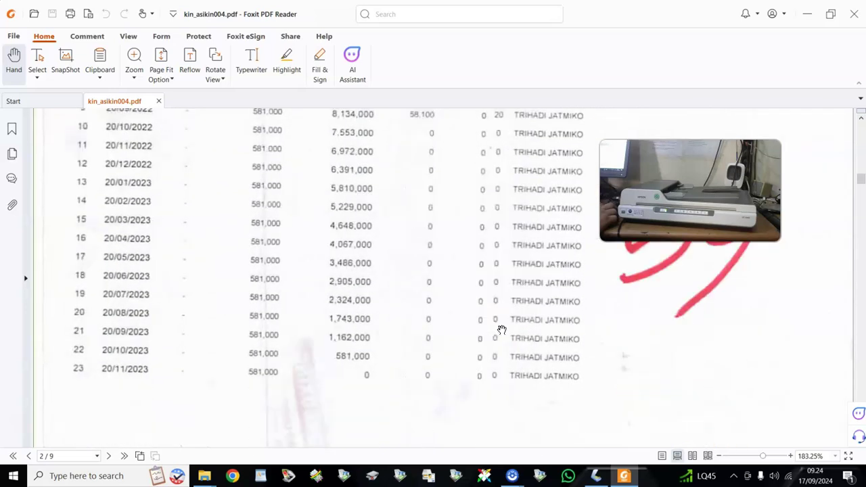
{"action": "scroll", "coordinate": [501, 330], "scroll_direction": "down", "scroll_amount": 12}
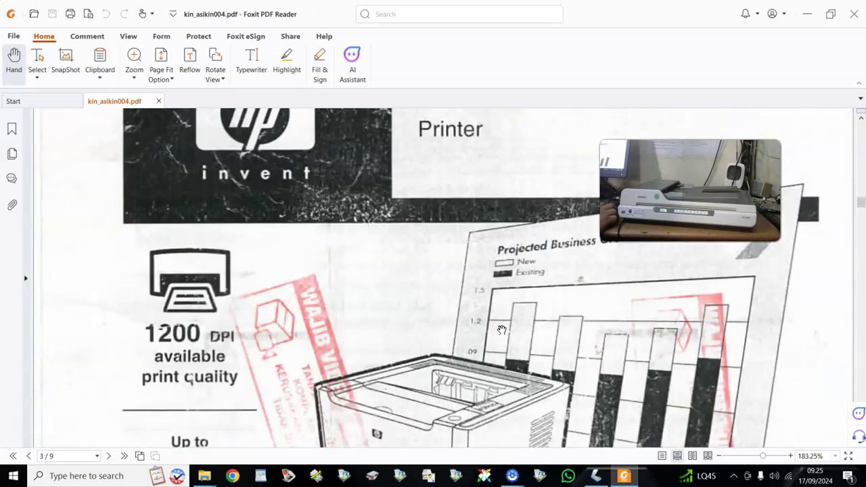
{"action": "scroll", "coordinate": [502, 330], "scroll_direction": "down", "scroll_amount": 12}
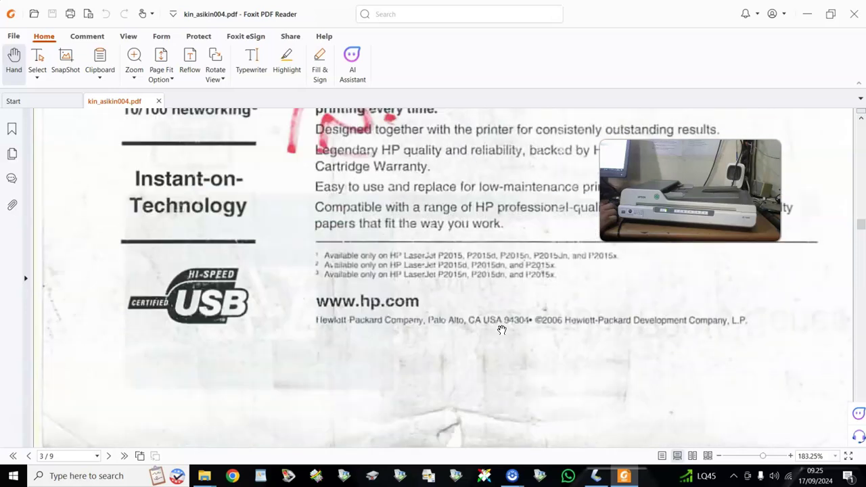
{"action": "scroll", "coordinate": [502, 330], "scroll_direction": "down", "scroll_amount": 12}
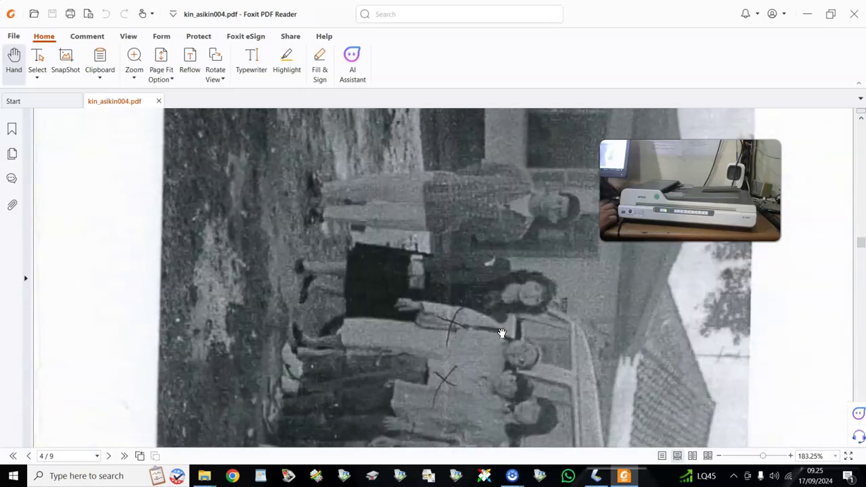
{"action": "scroll", "coordinate": [501, 333], "scroll_direction": "down", "scroll_amount": 12}
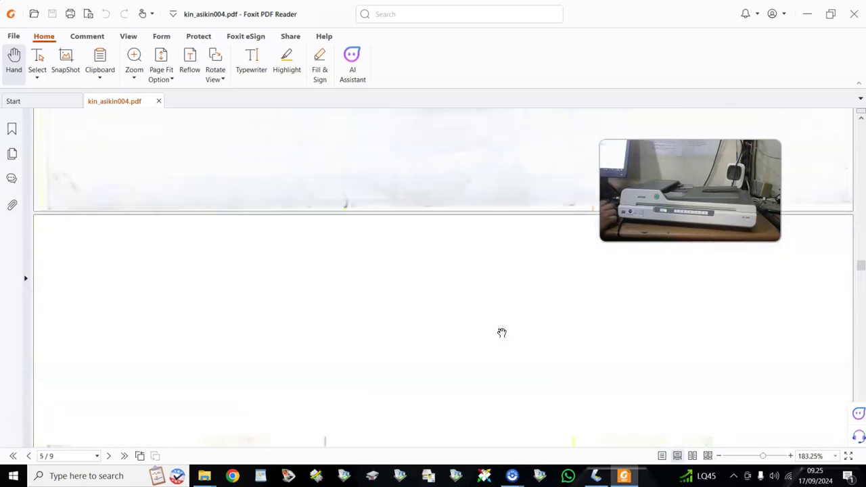
{"action": "scroll", "coordinate": [502, 333], "scroll_direction": "down", "scroll_amount": 15}
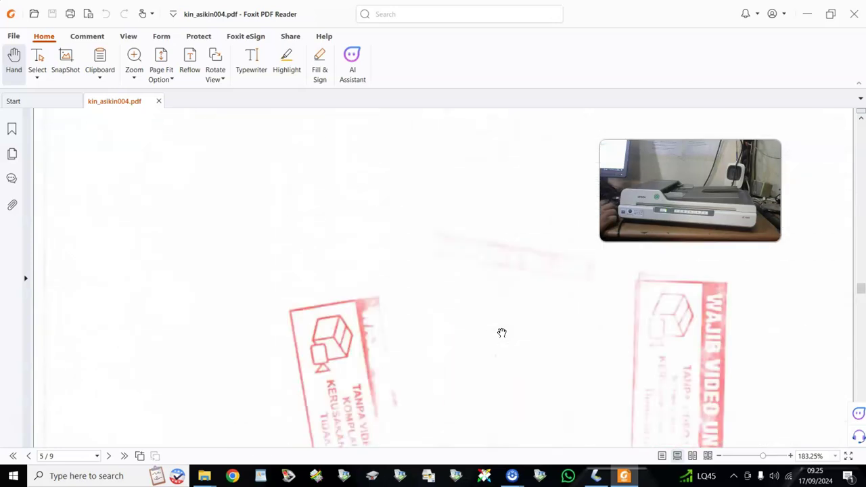
{"action": "scroll", "coordinate": [503, 332], "scroll_direction": "down", "scroll_amount": 15}
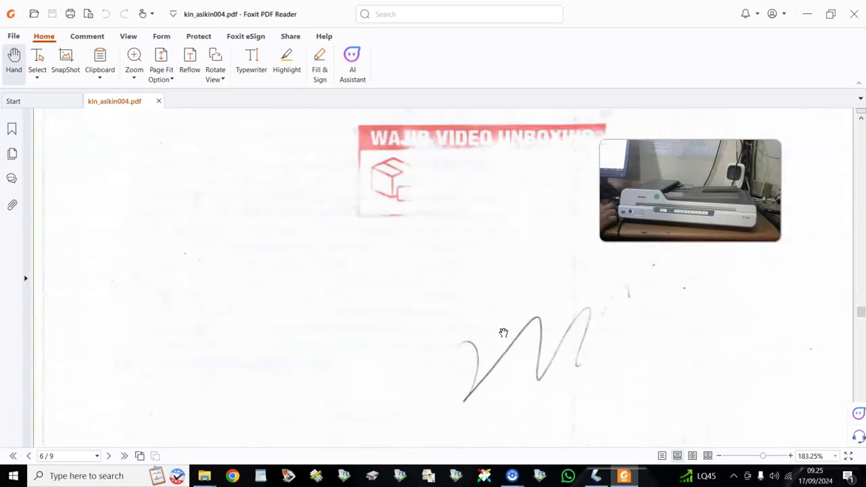
{"action": "scroll", "coordinate": [503, 332], "scroll_direction": "down", "scroll_amount": 15}
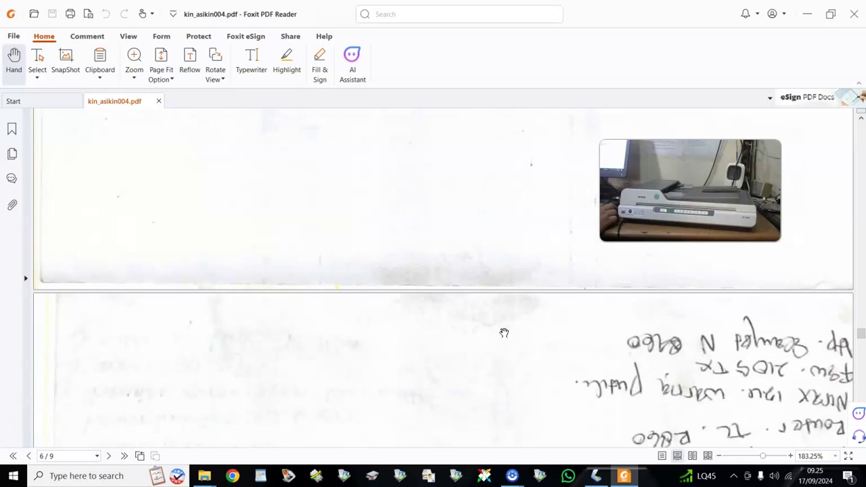
{"action": "scroll", "coordinate": [504, 333], "scroll_direction": "down", "scroll_amount": 15}
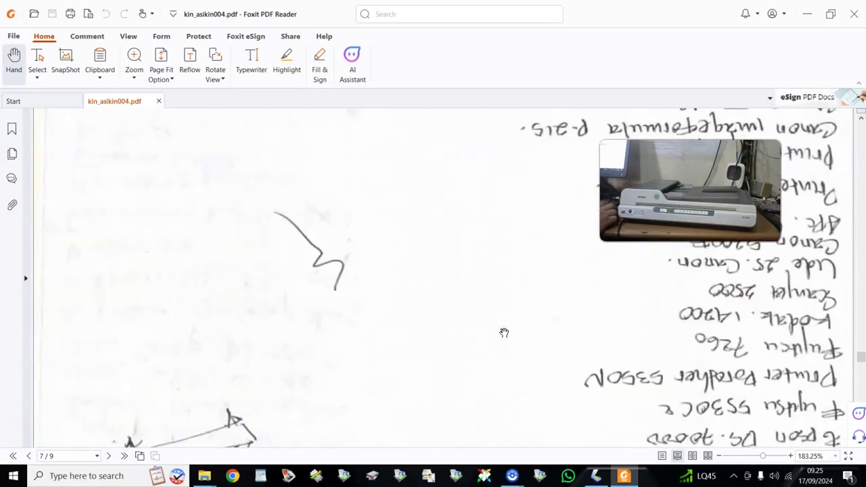
{"action": "scroll", "coordinate": [504, 333], "scroll_direction": "down", "scroll_amount": 15}
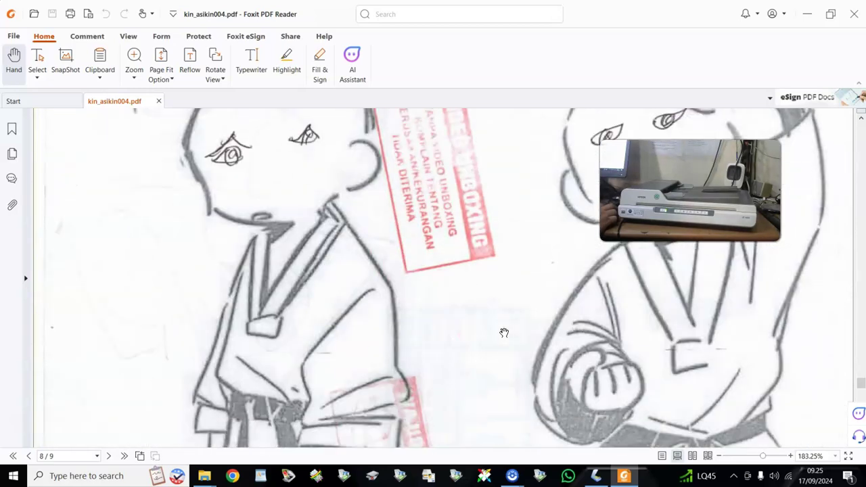
{"action": "scroll", "coordinate": [504, 333], "scroll_direction": "down", "scroll_amount": 15}
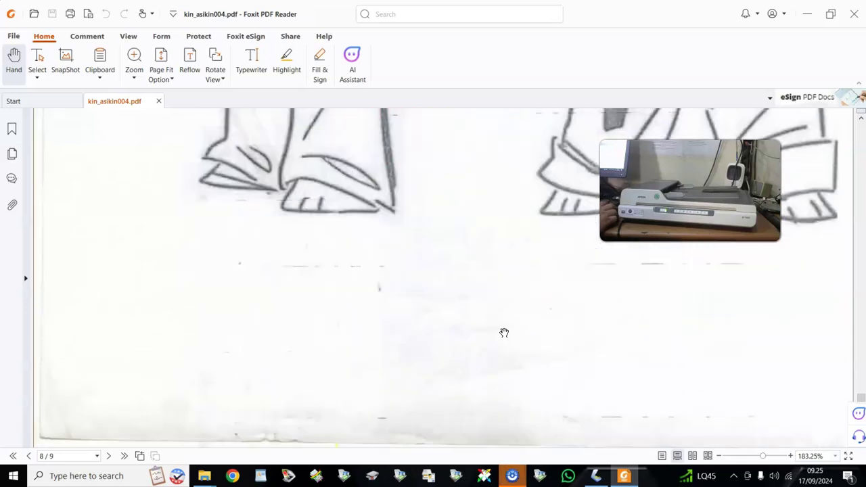
{"action": "scroll", "coordinate": [504, 333], "scroll_direction": "down", "scroll_amount": 2}
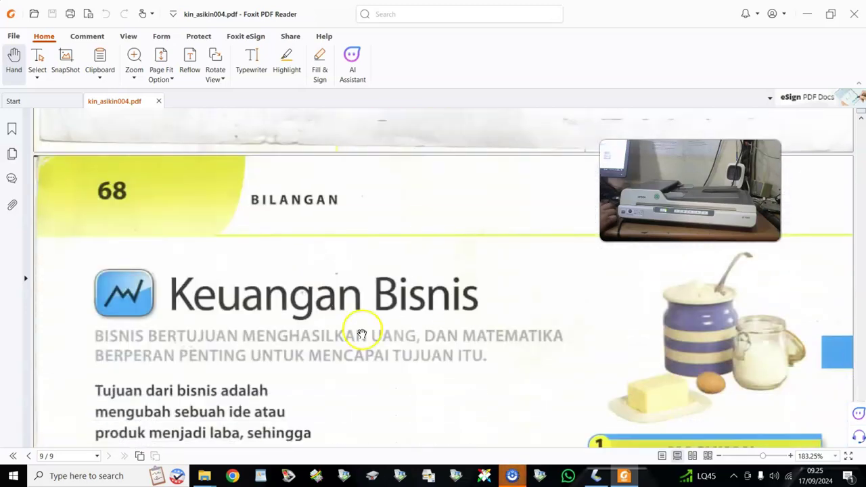
{"action": "scroll", "coordinate": [464, 323], "scroll_direction": "down", "scroll_amount": 6}
{"action": "scroll", "coordinate": [496, 335], "scroll_direction": "down", "scroll_amount": 15}
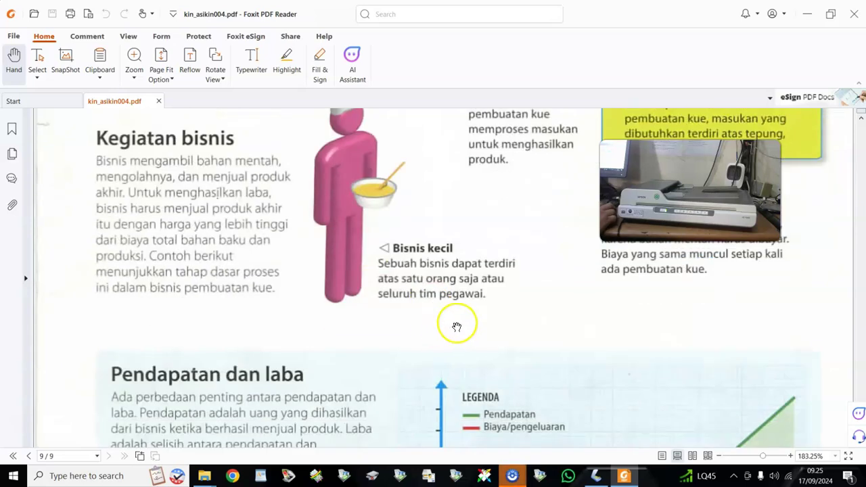
{"action": "scroll", "coordinate": [501, 333], "scroll_direction": "down", "scroll_amount": 5}
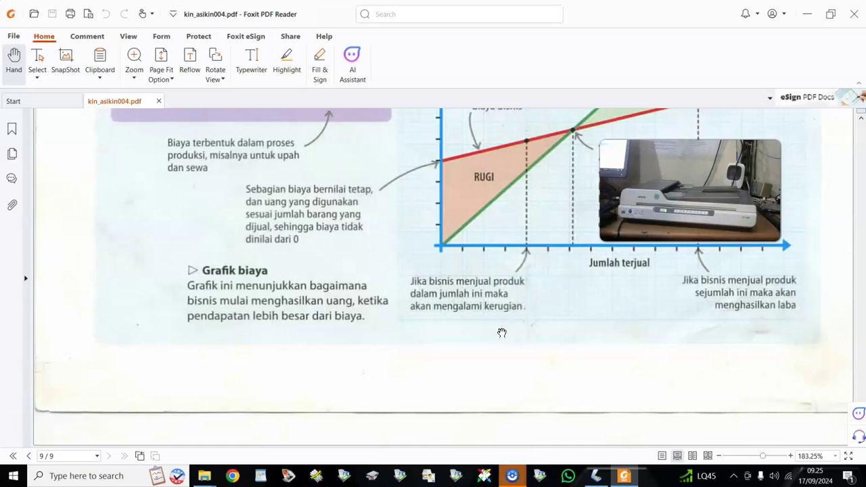
{"action": "left_click", "coordinate": [547, 193]}
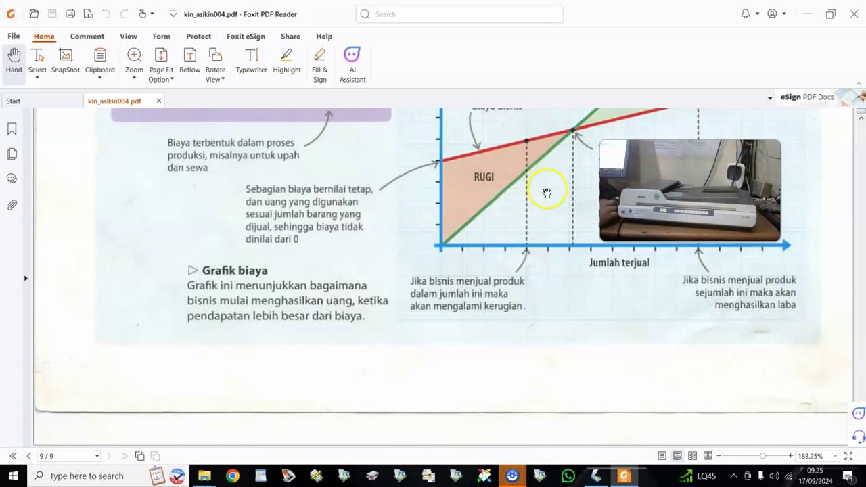